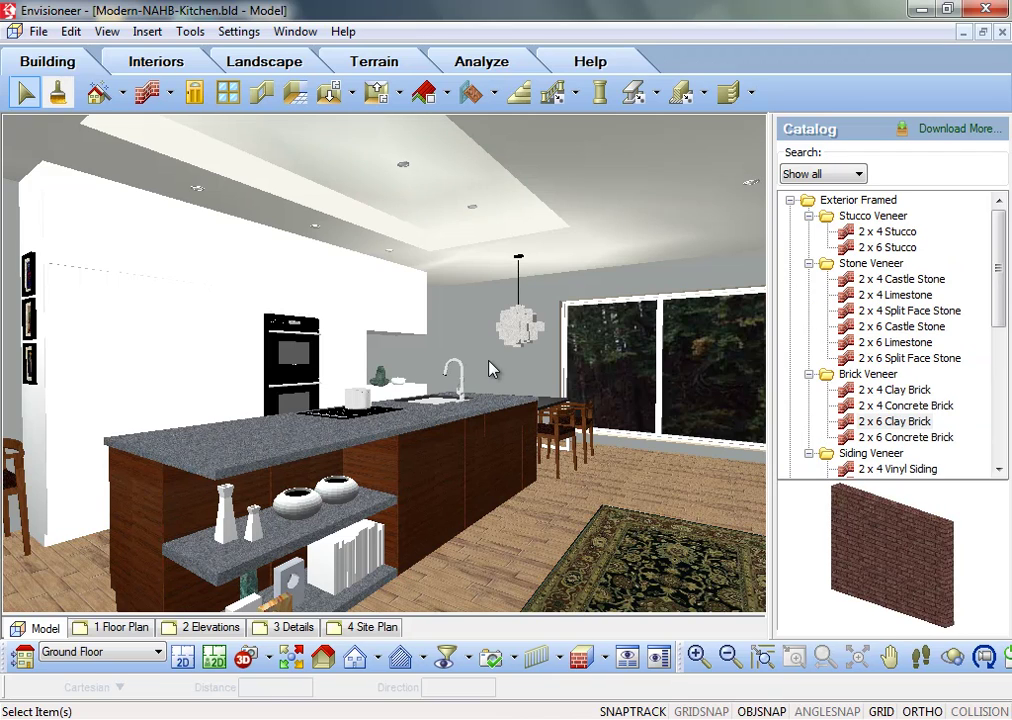
Open the 3D RealView rendering settings and run the ray trace system check on the graphics drivers
left_click(110, 31)
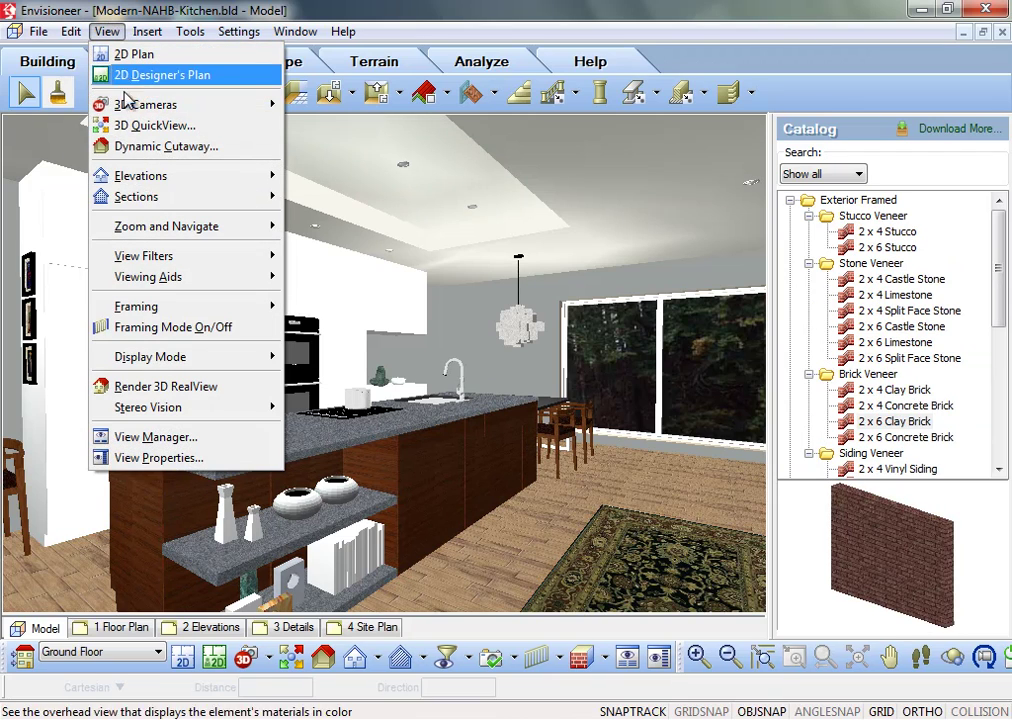
left_click(155, 387)
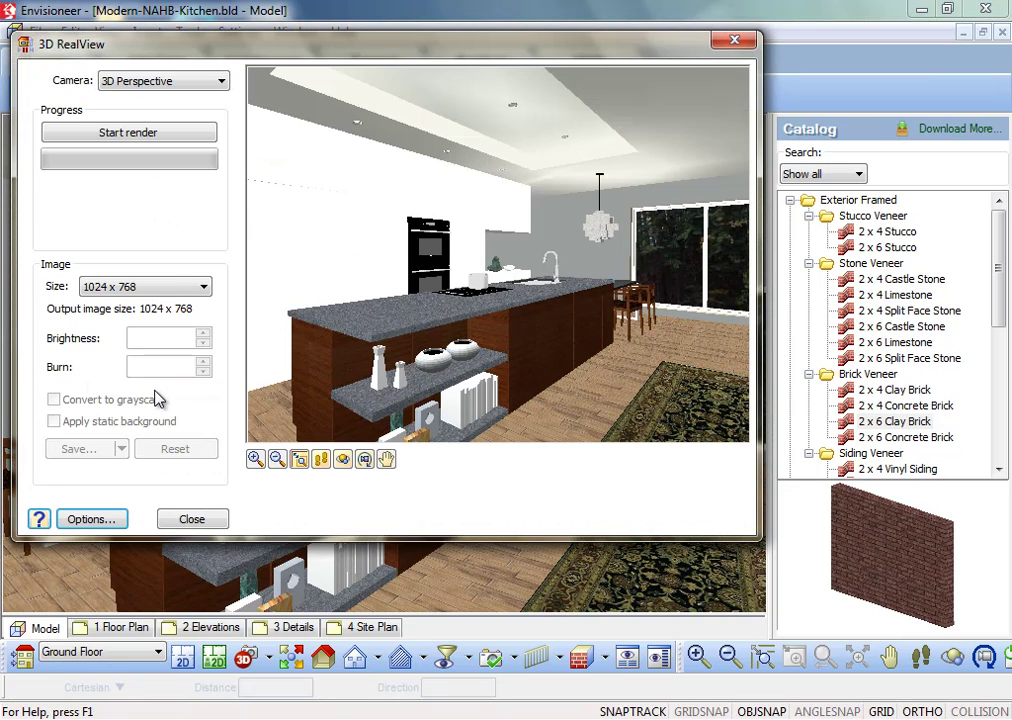
left_click(83, 520)
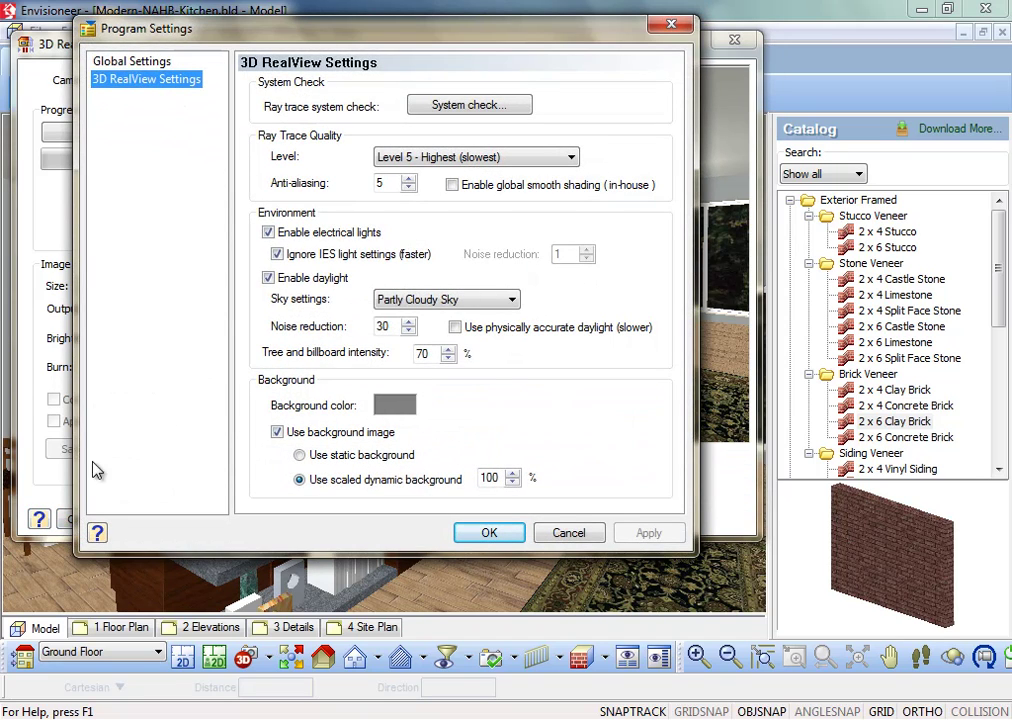
left_click(120, 84)
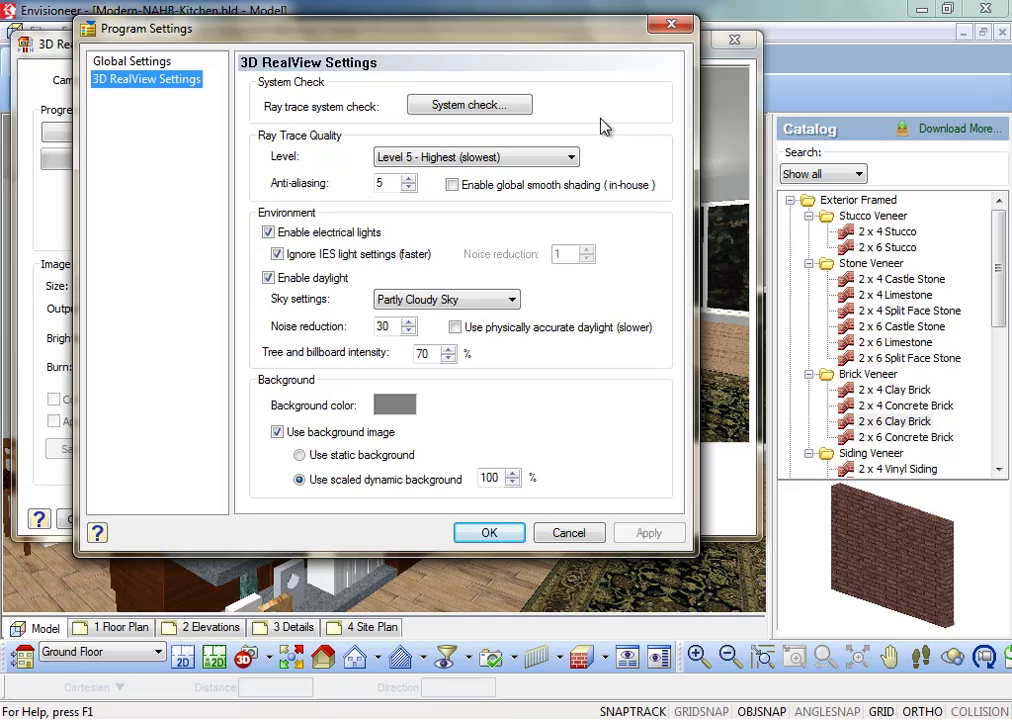
left_click(527, 113)
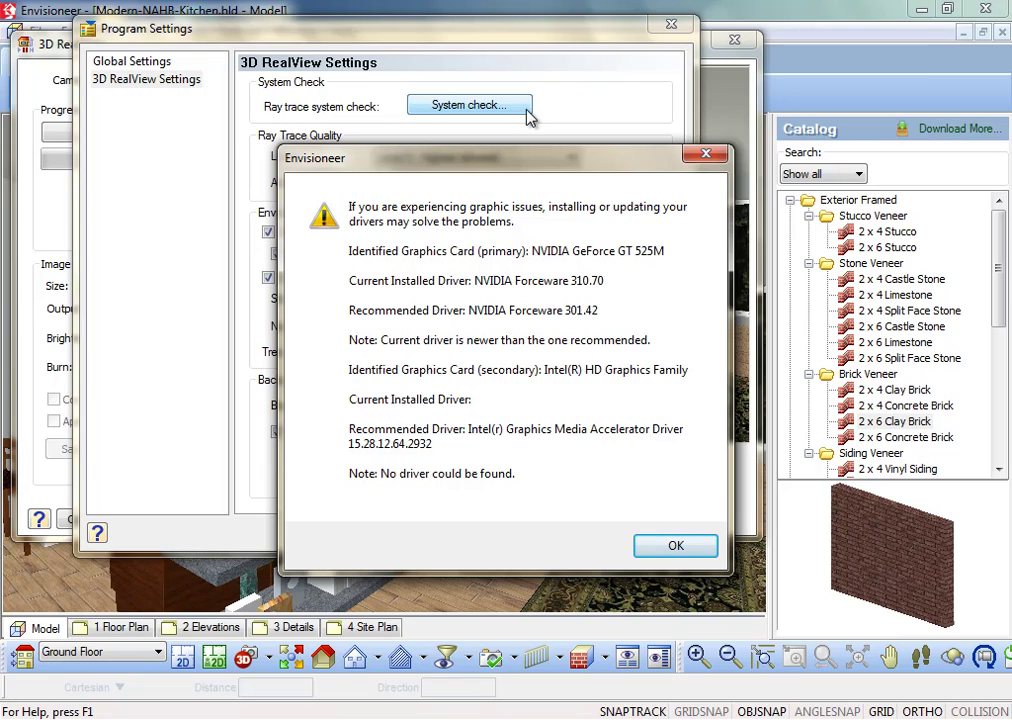
left_click(676, 546)
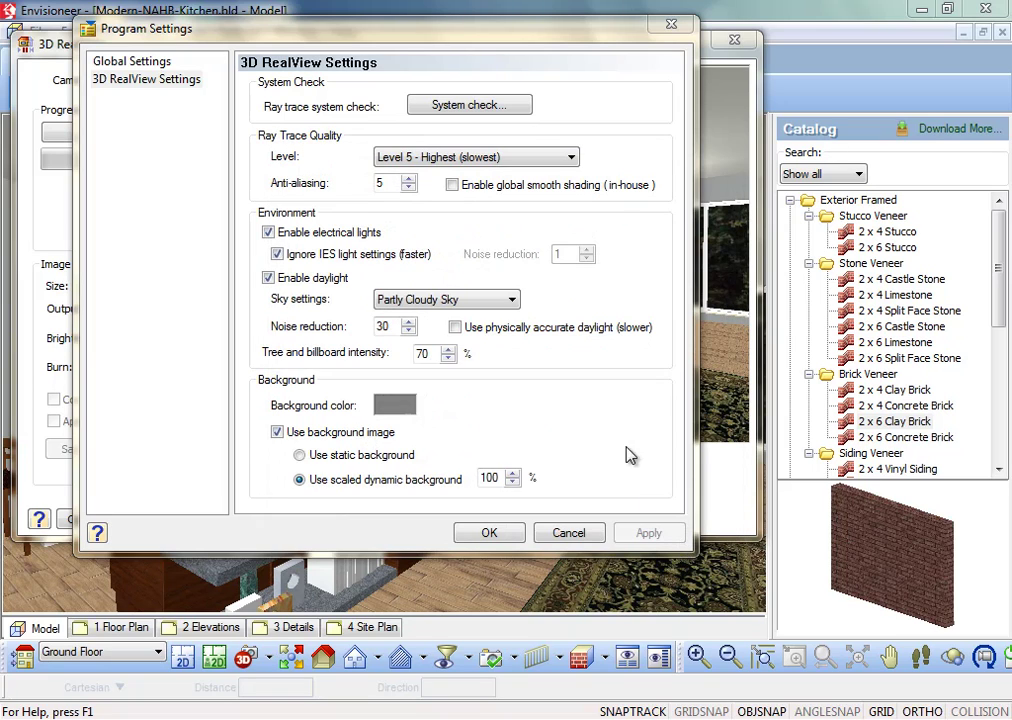
Review the ray trace quality levels, keeping Level 5 - Highest, and vary the anti-aliasing value before returning it to 5
left_click(574, 160)
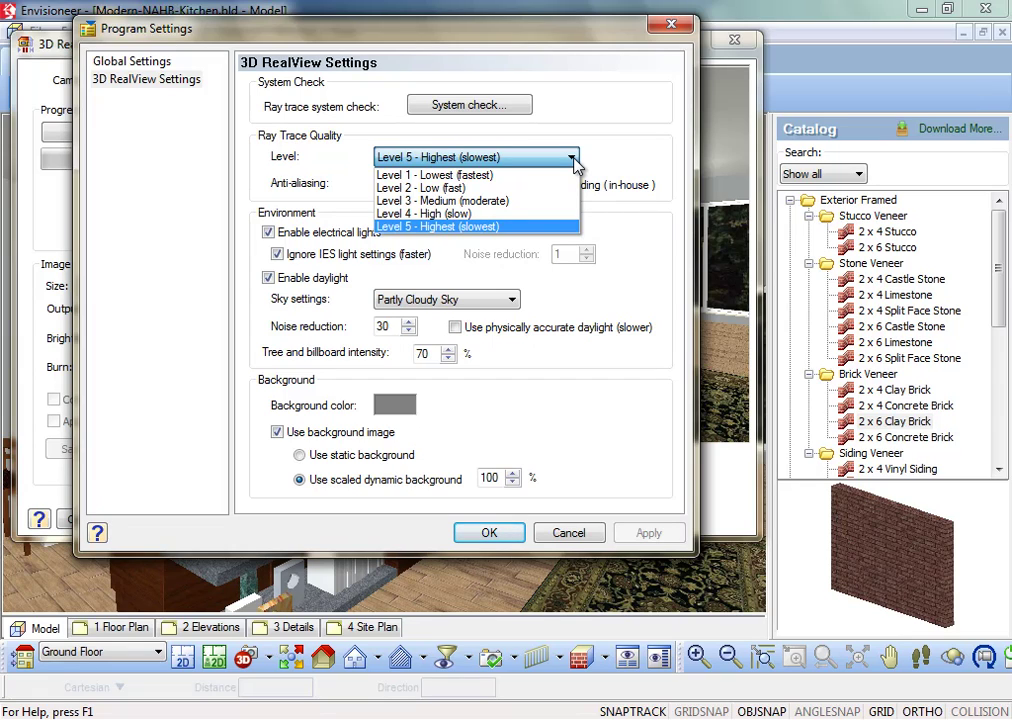
left_click(572, 158)
left_click(409, 182)
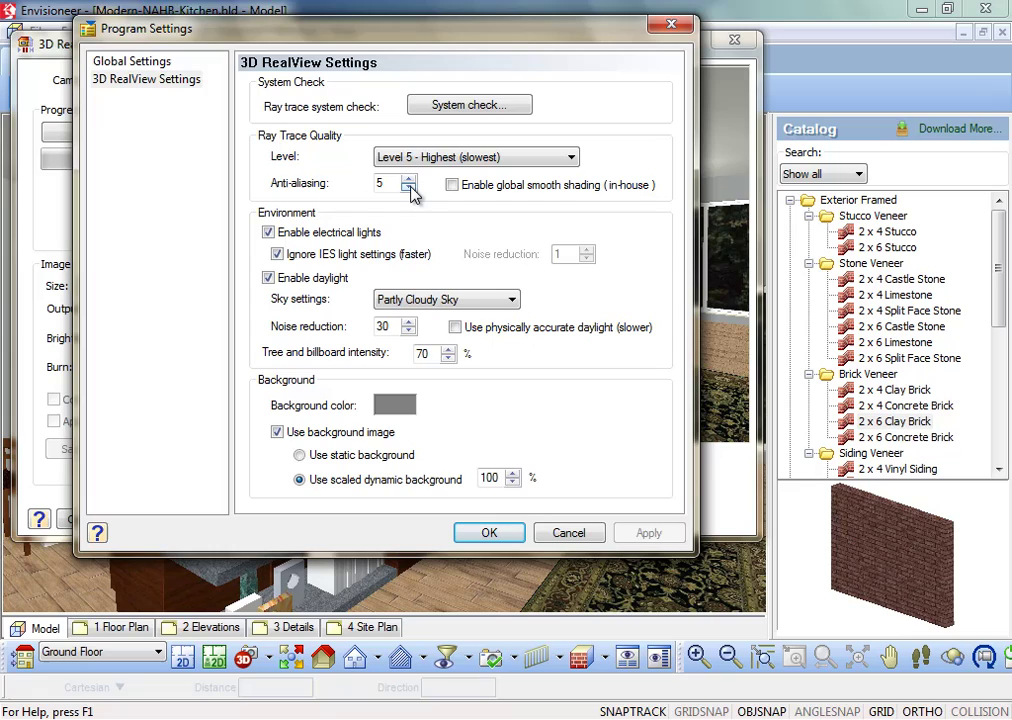
left_click(409, 189)
left_click(409, 189)
left_click(409, 182)
left_click(409, 182)
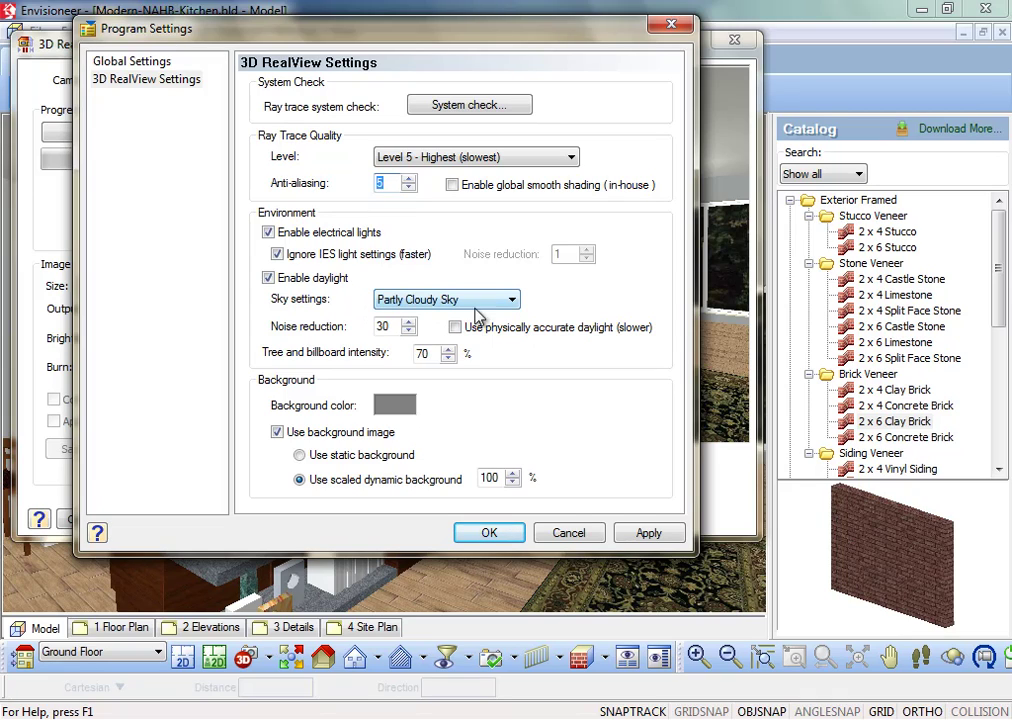
Keep the sky setting at Partly Cloudy Sky and set the daylight noise reduction to 35
left_click(512, 300)
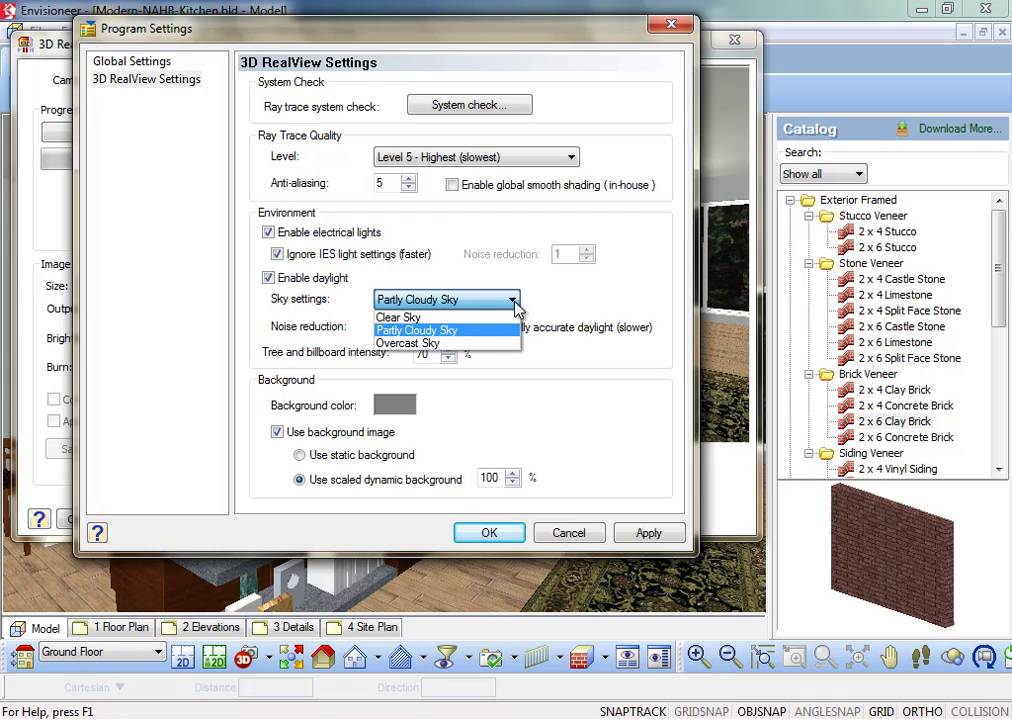
left_click(514, 304)
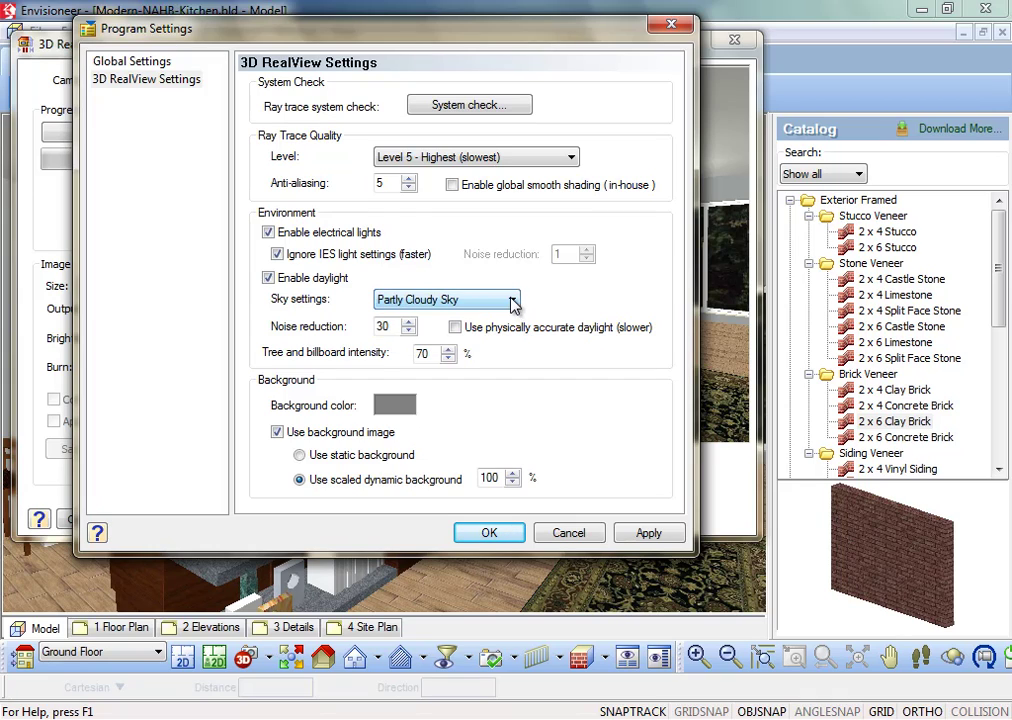
left_click(408, 322)
left_click(408, 322)
left_click(408, 322)
left_click(408, 322)
left_click(408, 322)
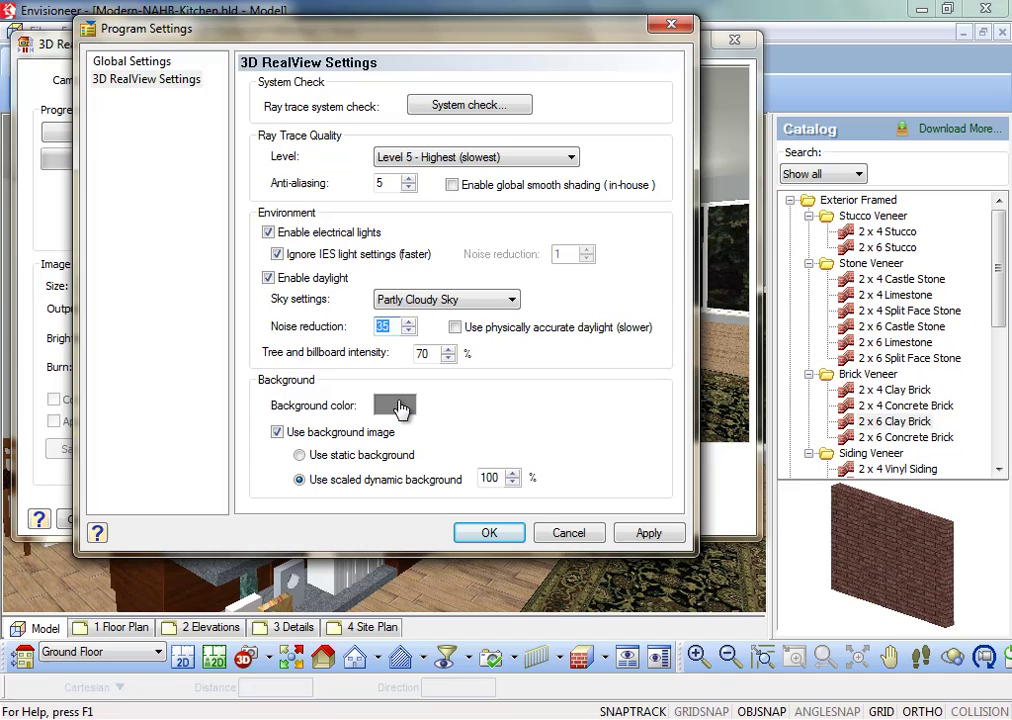
Keep the gray background color, switch the background image to a static background, and accept the RealView settings
left_click(399, 406)
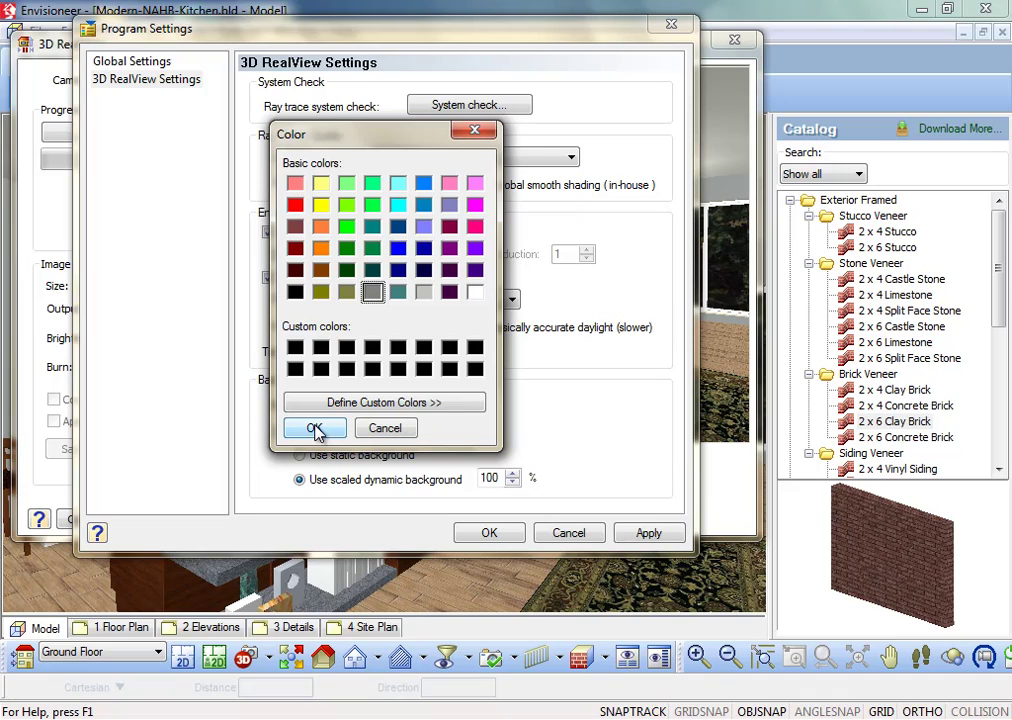
left_click(314, 428)
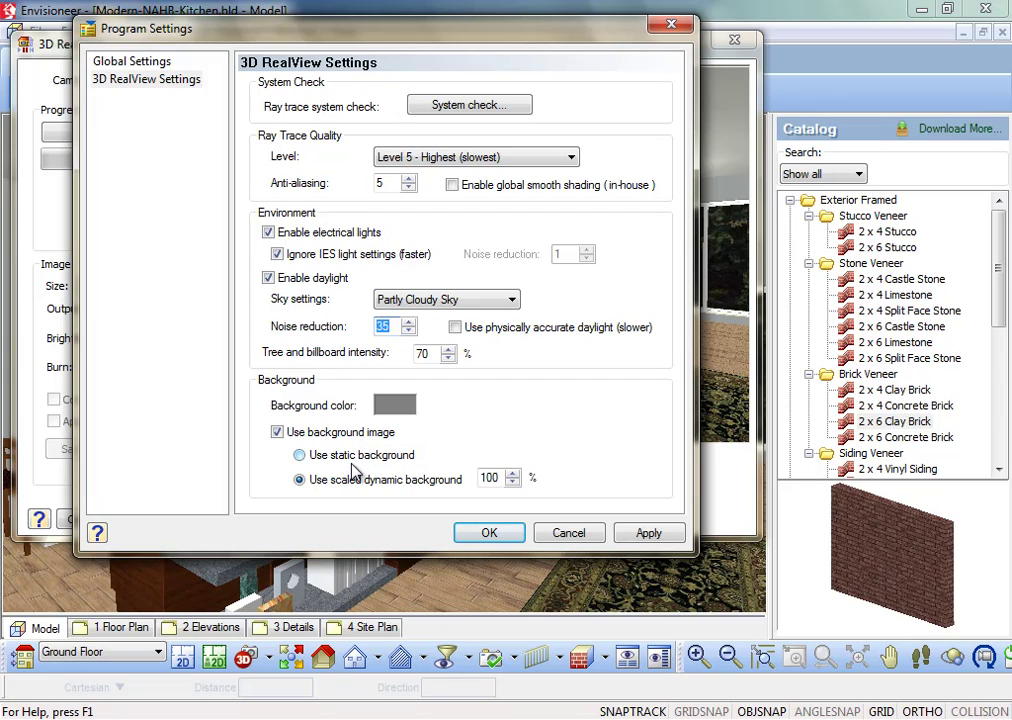
left_click(300, 456)
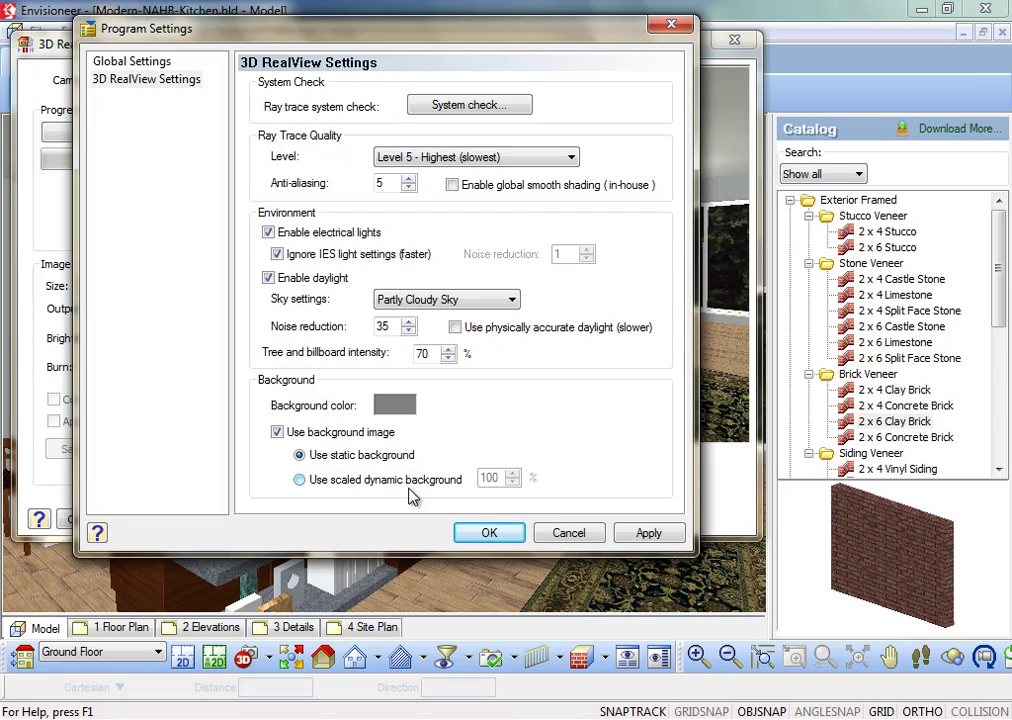
left_click(497, 528)
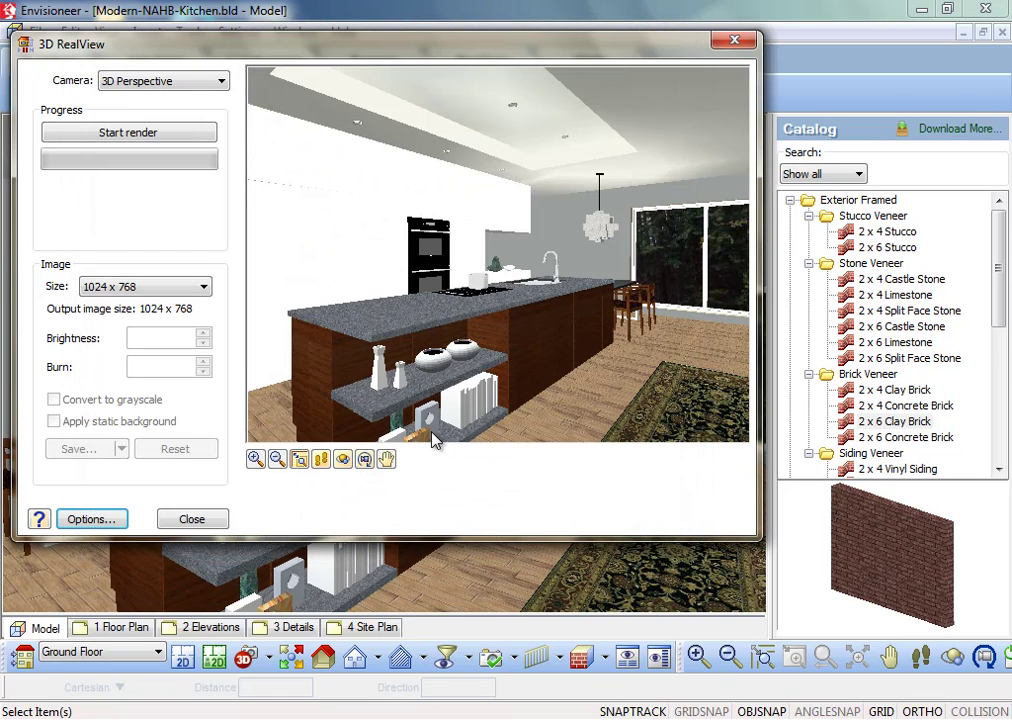
Render the kitchen from the 3D Perspective camera at 1024 x 768 and set the image brightness to 1.20
left_click(145, 136)
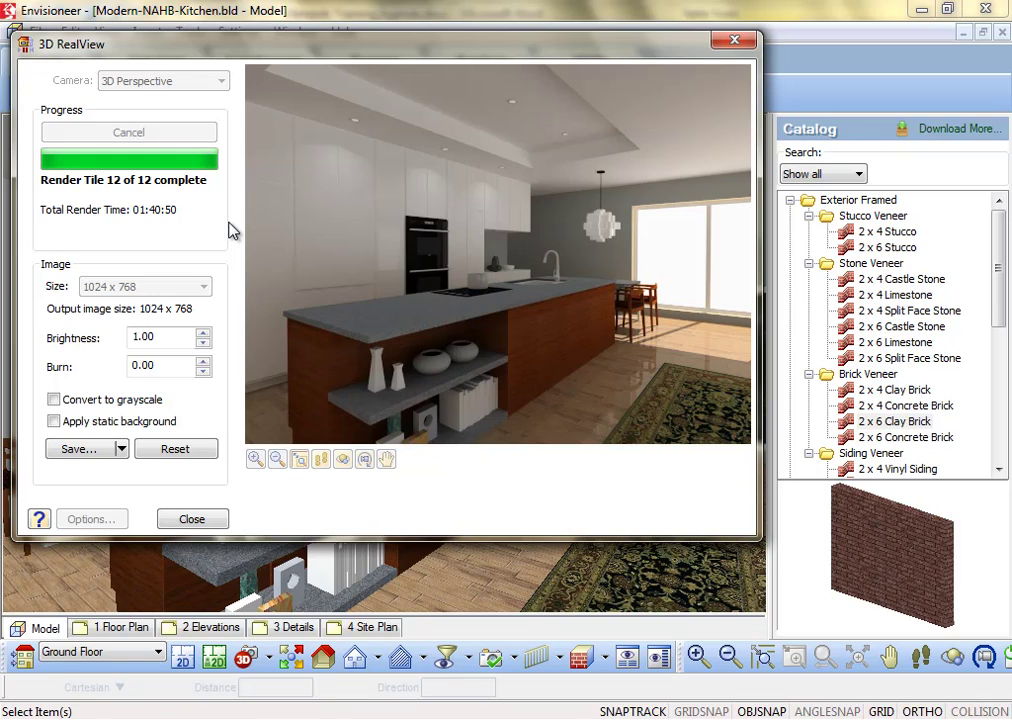
left_click(204, 334)
left_click(204, 334)
left_click(204, 334)
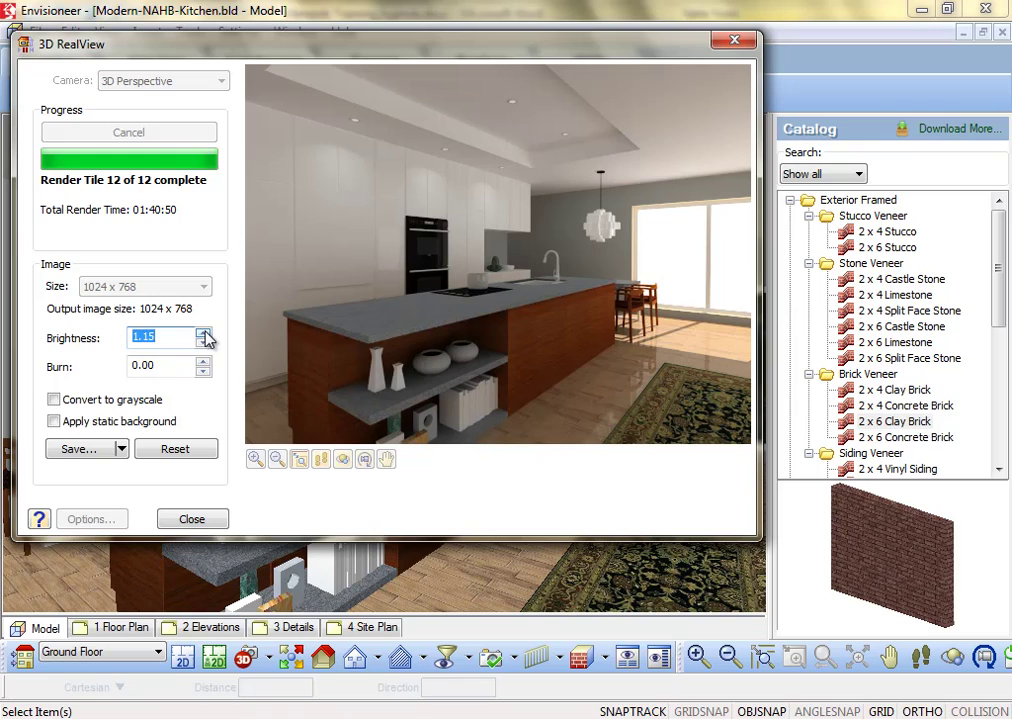
left_click(204, 334)
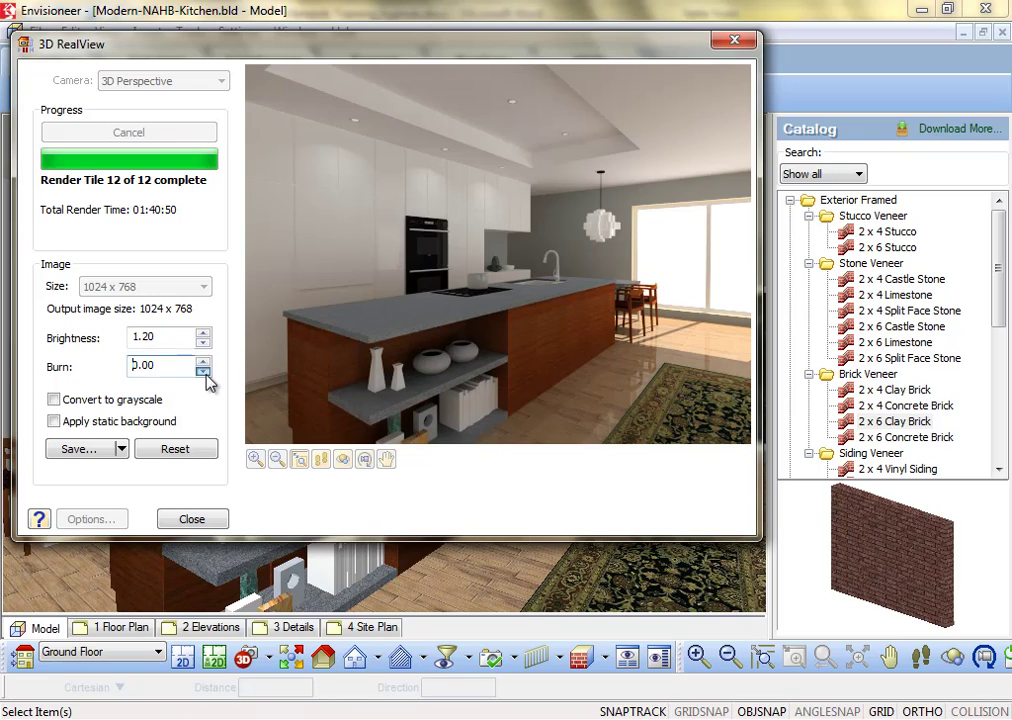
Set the burn of the rendered kitchen image to 0.04
left_click(205, 365)
left_click(204, 362)
left_click(204, 362)
left_click(204, 362)
left_click(204, 362)
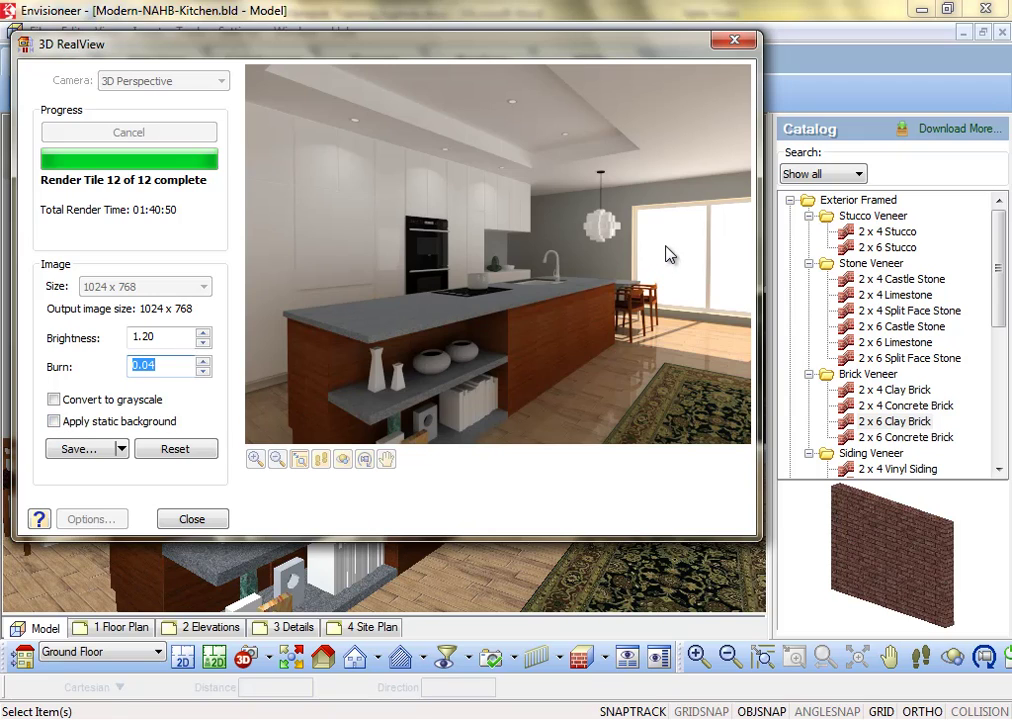
Apply the static background to the rendered image and save it as the bitmap Modern-NAHB-Kitchen.bmp in the Projects folder
left_click(54, 421)
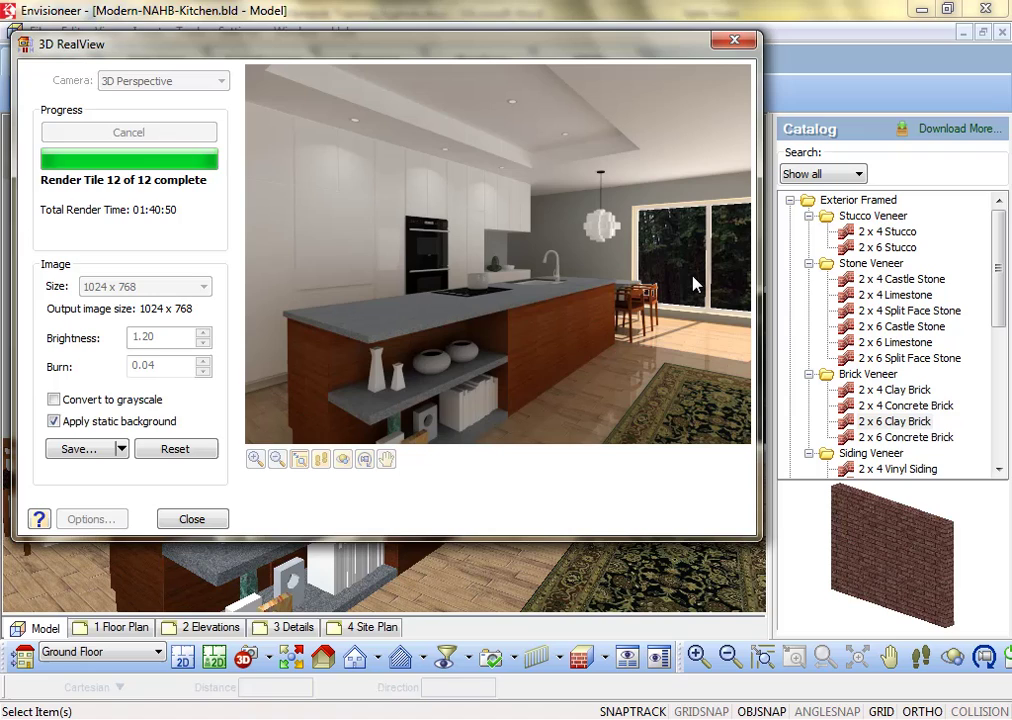
left_click(73, 449)
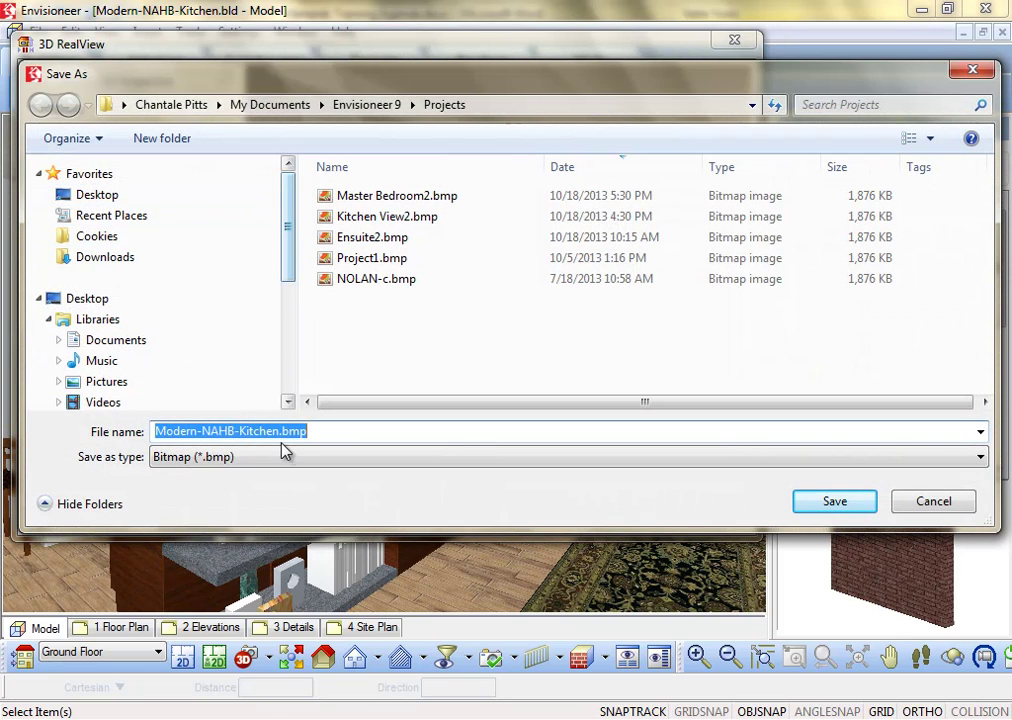
left_click(830, 503)
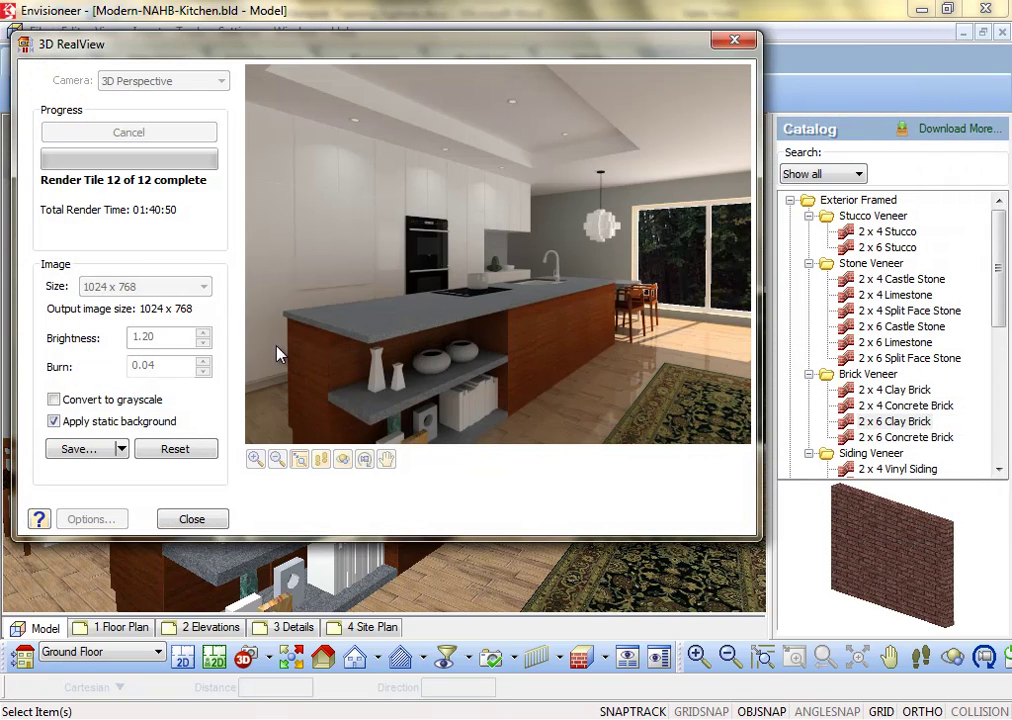